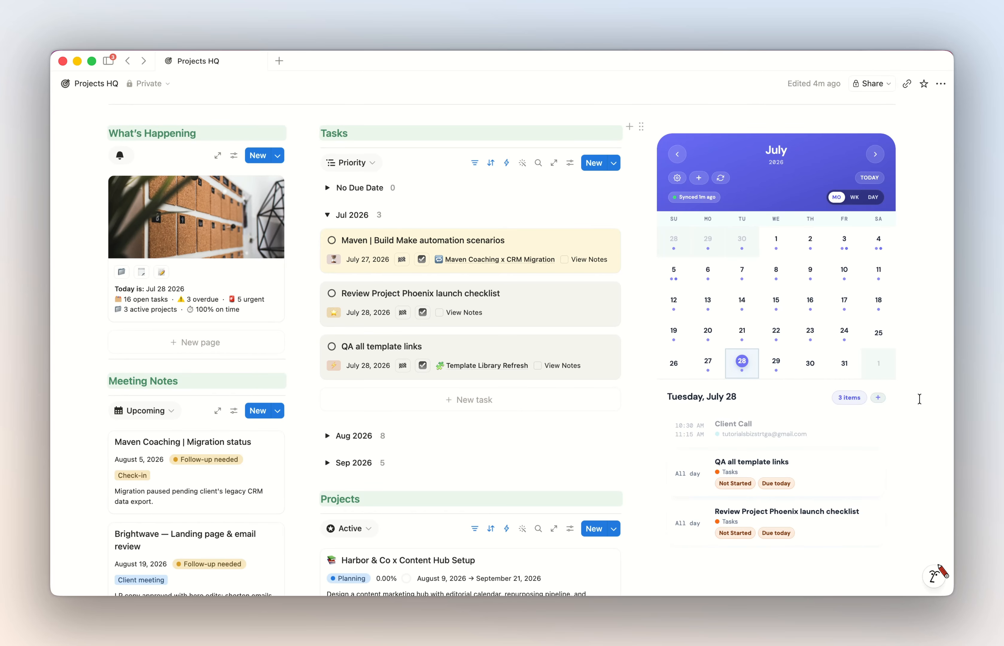
Step: Widen the calendar widget's column by narrowing the neighbouring Tasks column
scroll(791, 162, "down", 1)
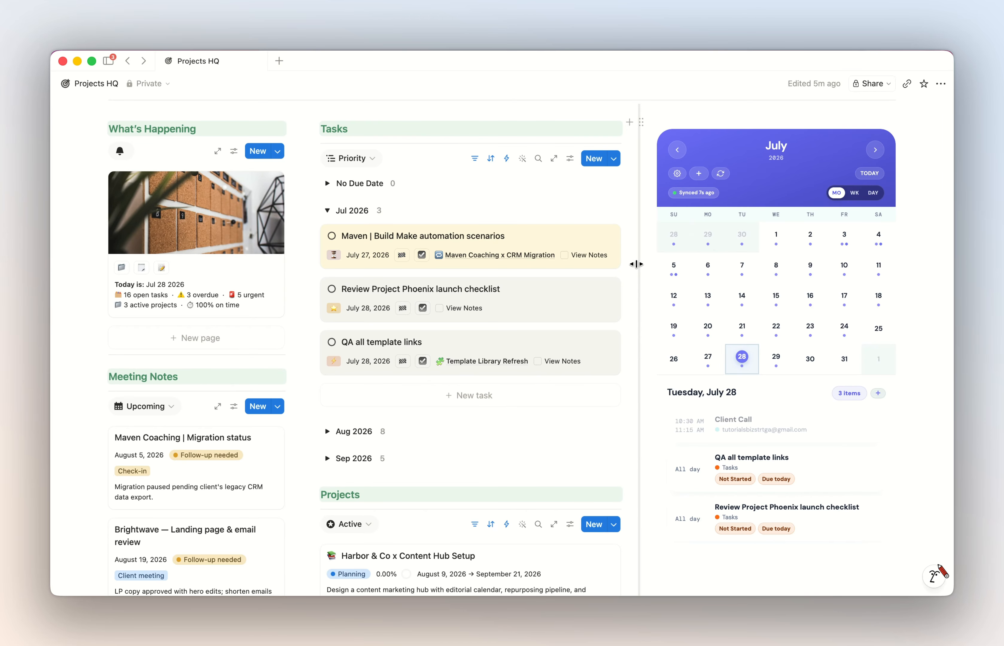
left_click_drag(634, 265, 565, 267)
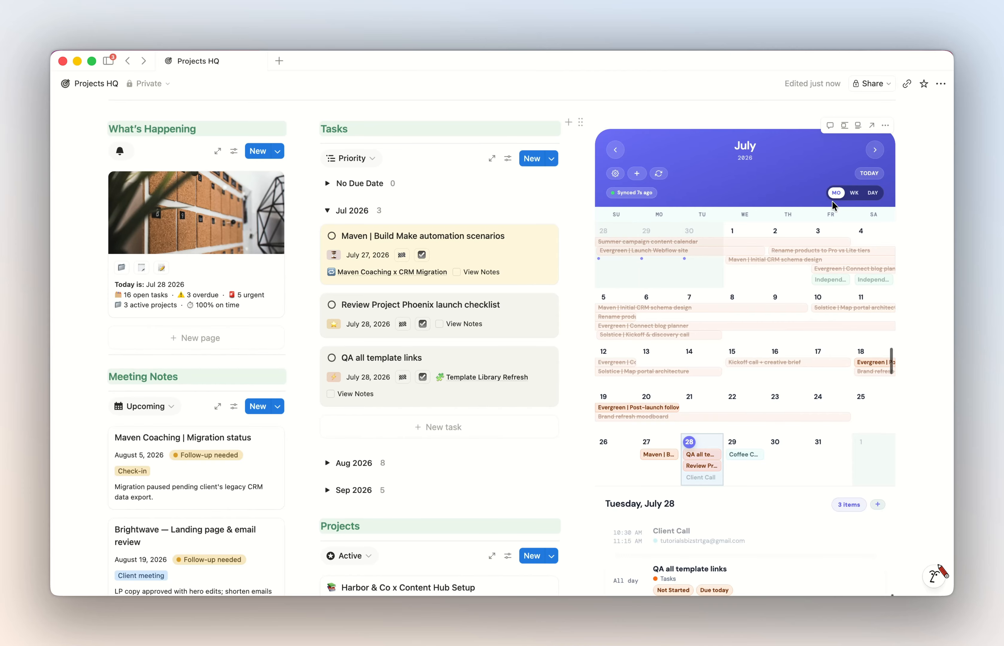
Step: Preview the calendar widget in week and day views and return it to month view
left_click(855, 195)
left_click(873, 194)
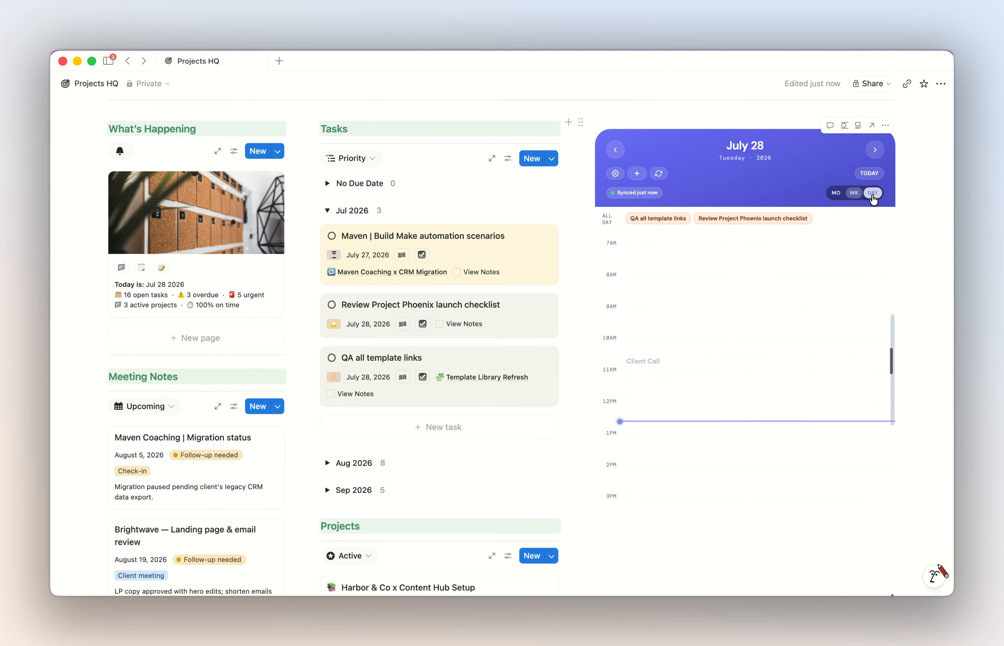
left_click(835, 194)
scroll(802, 333, "down", 3)
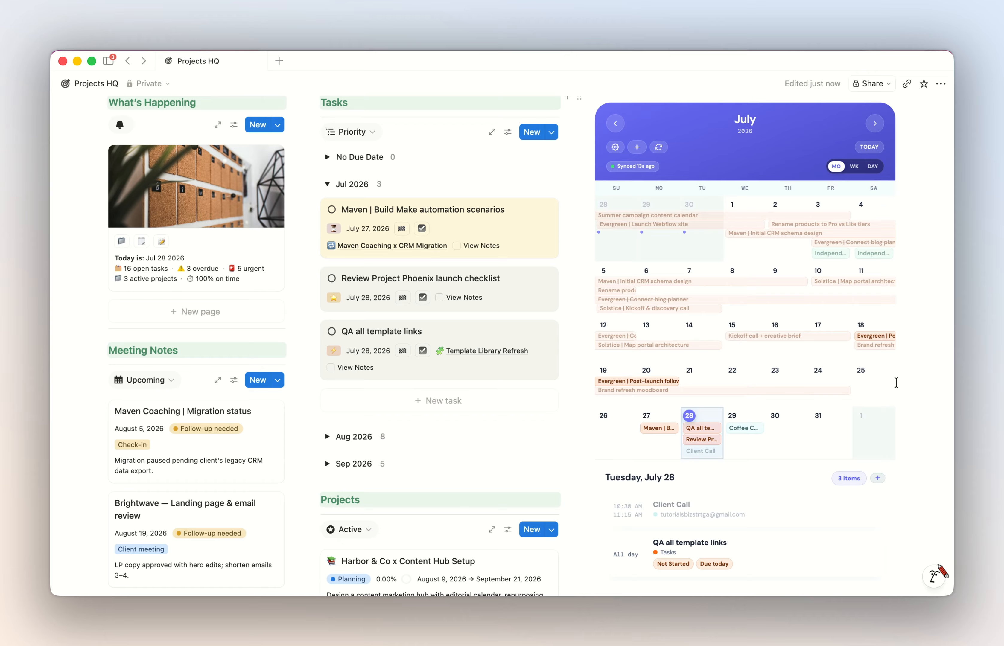
Step: View the QA all template links task's Notion page from the calendar and the Client Call event's details, and close the task page
left_click(714, 429)
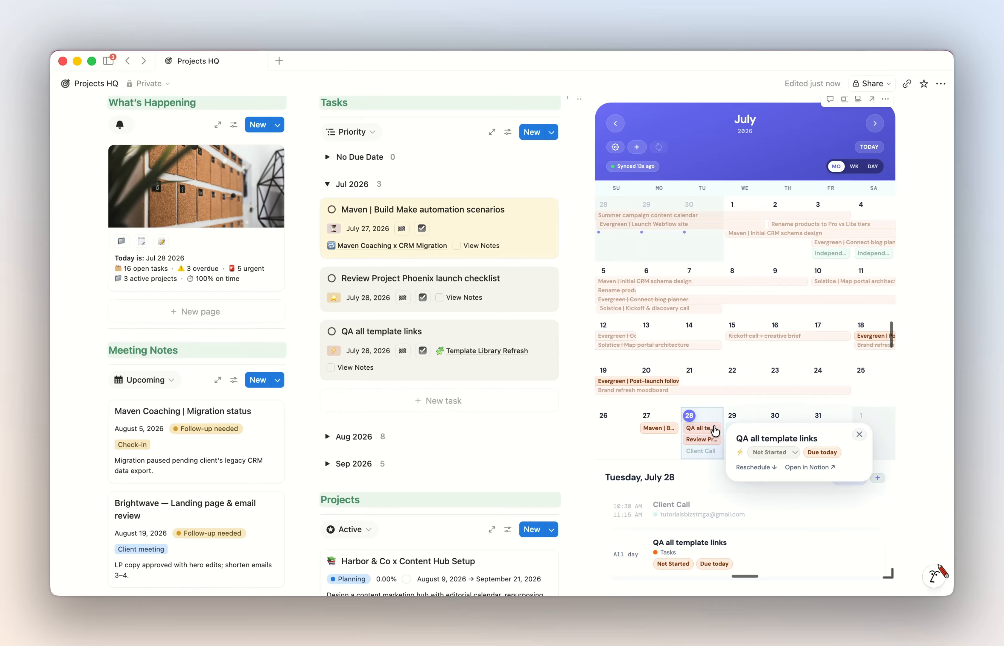
left_click(802, 468)
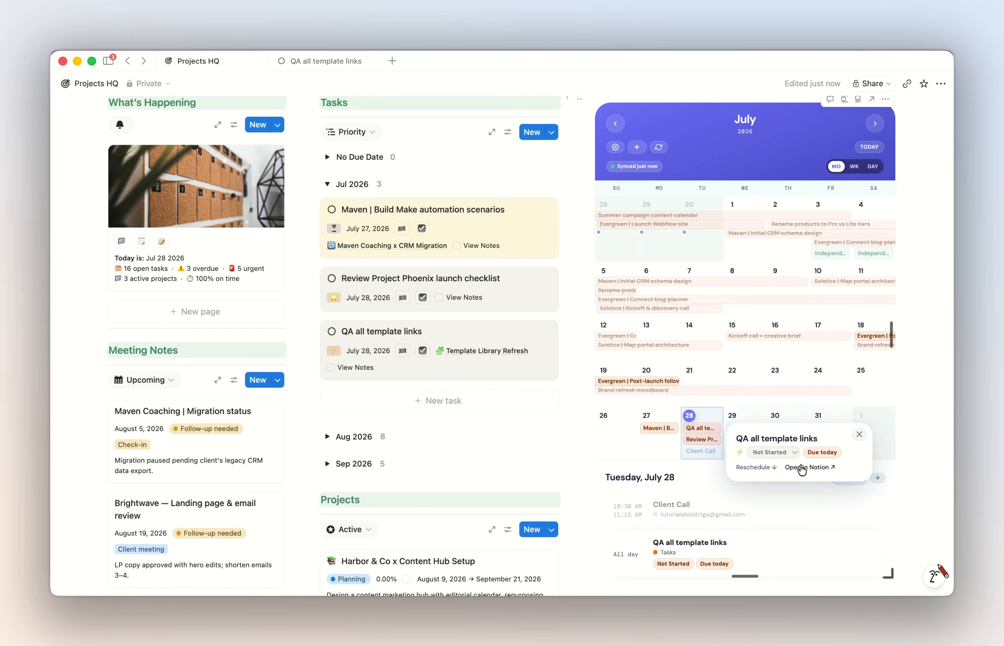
left_click(704, 510)
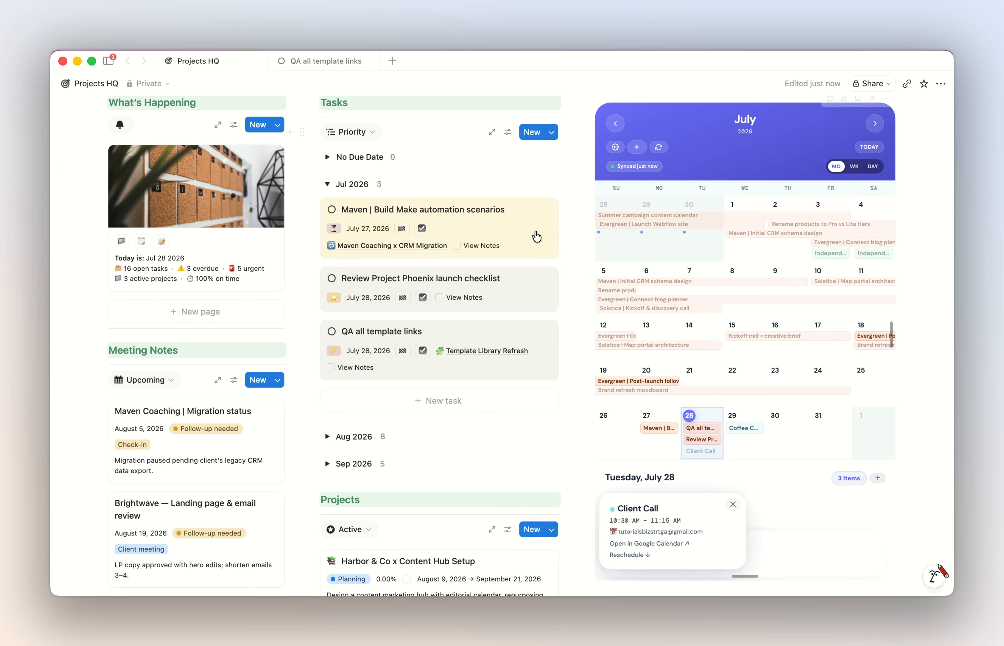
left_click(350, 63)
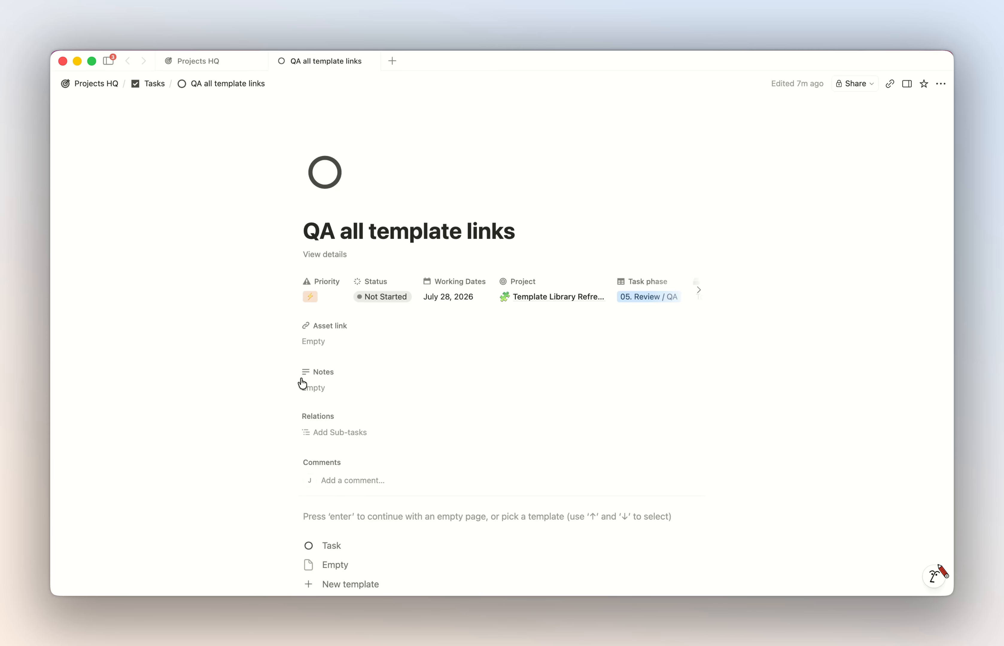
scroll(300, 383, "down", 3)
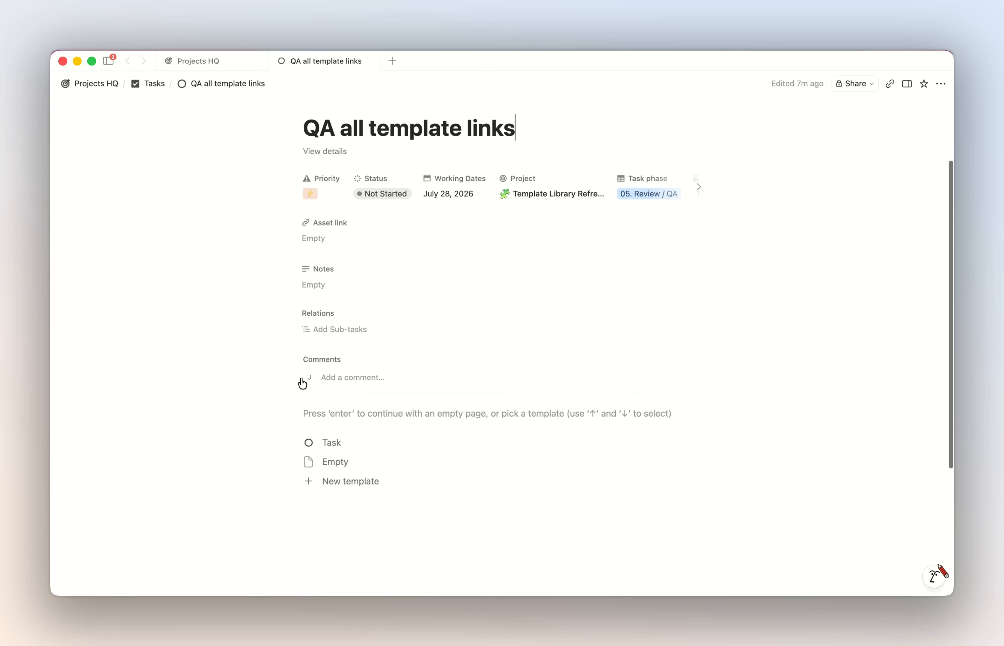
left_click(373, 61)
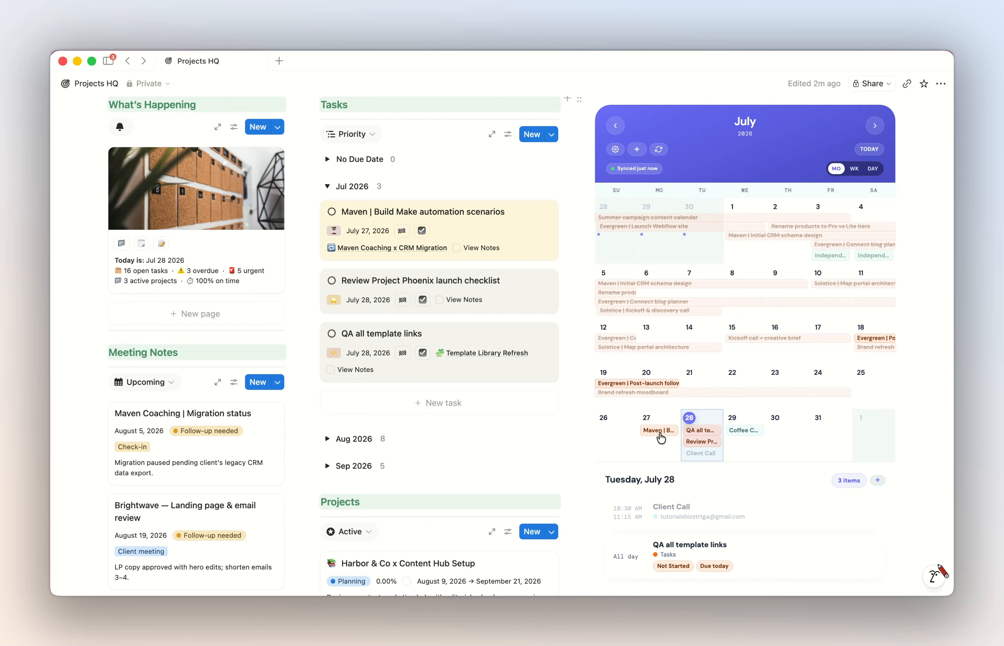
Step: Move the Maven | Build Make automation scenarios task to July 30 on the calendar and check its working date
left_click_drag(661, 438, 784, 438)
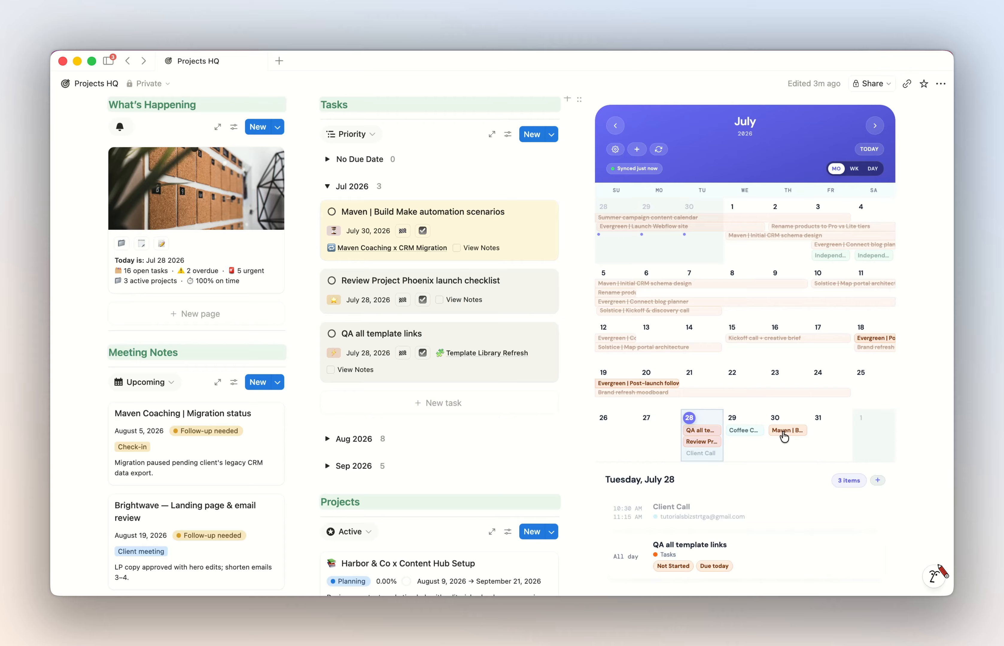
left_click(481, 236)
left_click(453, 374)
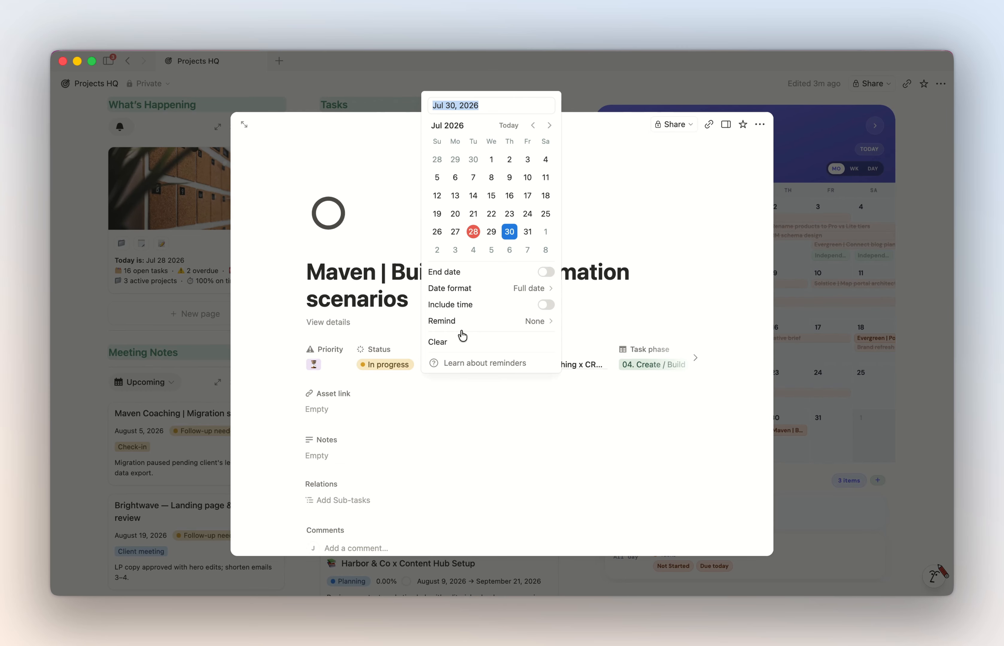
left_click(829, 233)
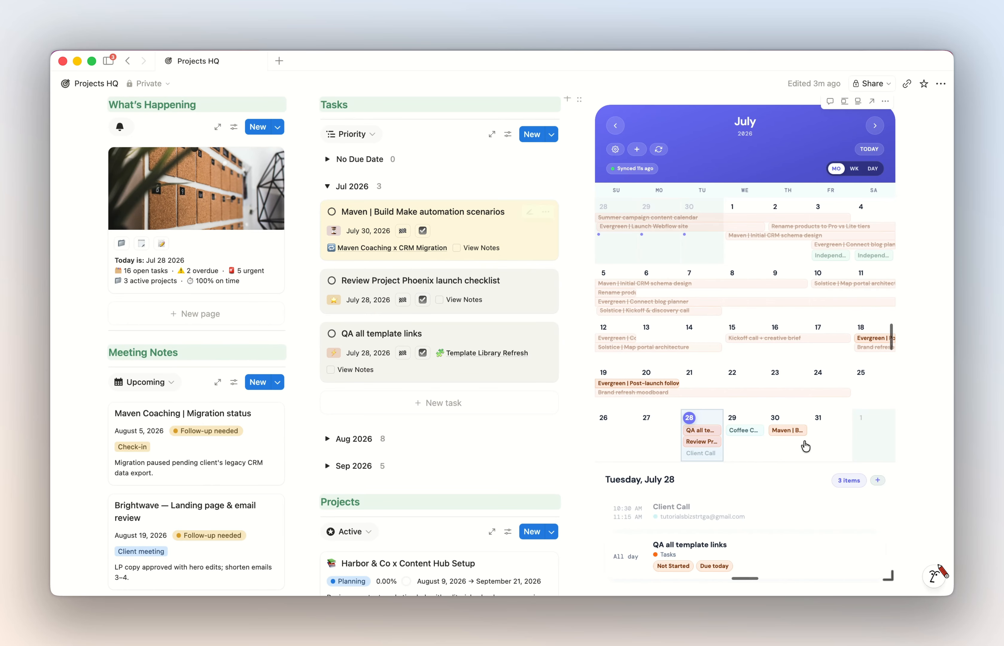
Step: Reschedule the July 29 Coffee Chat event to 12:30 PM – 1:30 PM and save it
scroll(805, 445, "down", 2)
left_click(746, 382)
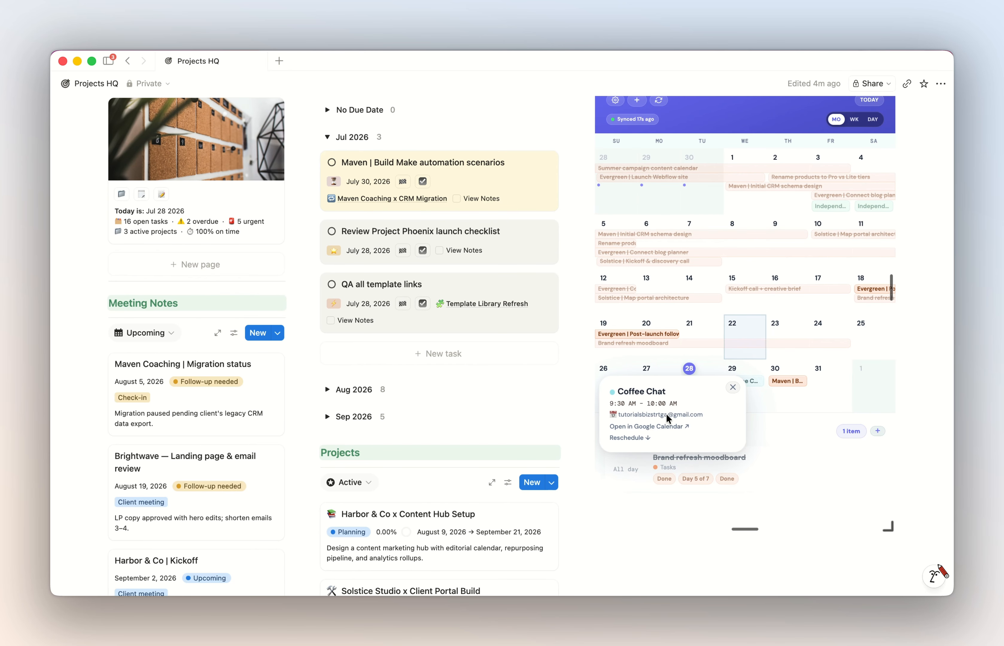
left_click(623, 439)
scroll(713, 422, "up", 3)
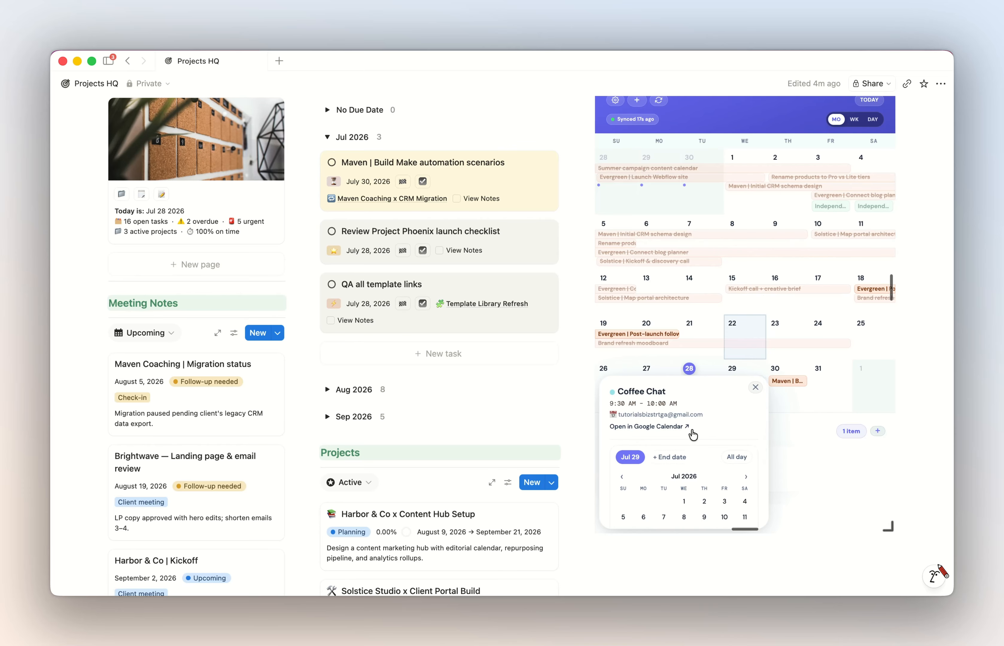
scroll(695, 439, "down", 2)
scroll(697, 439, "down", 1)
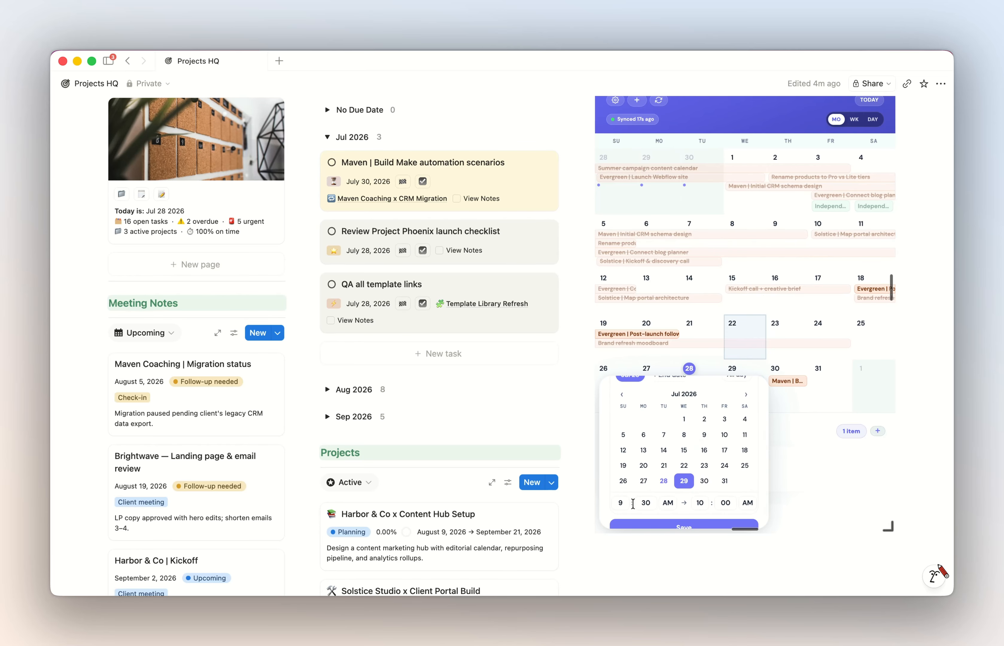
left_click(621, 504)
left_click(621, 548)
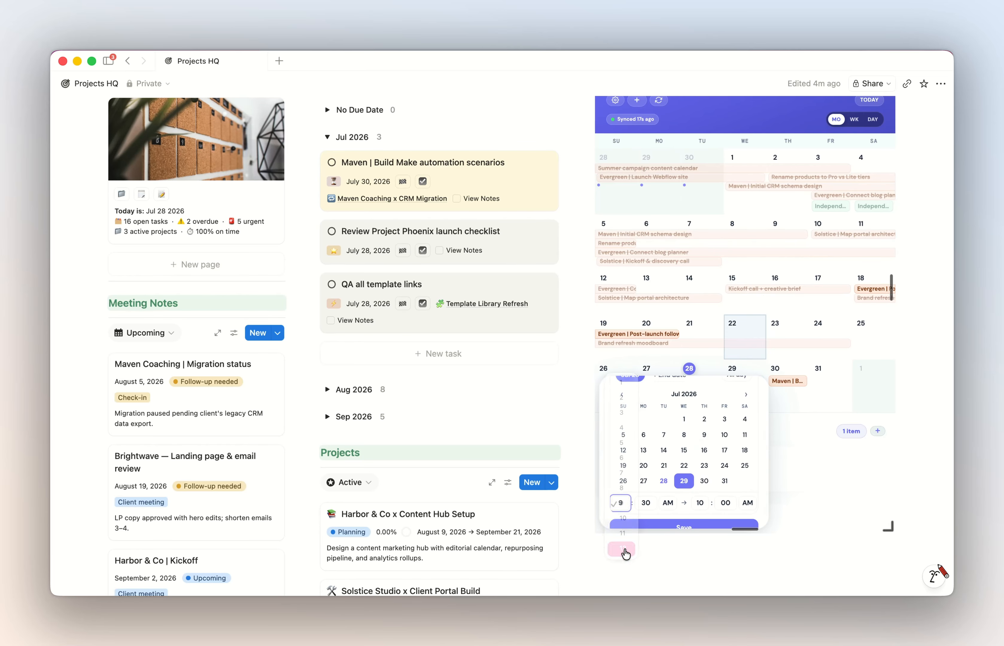
left_click(668, 502)
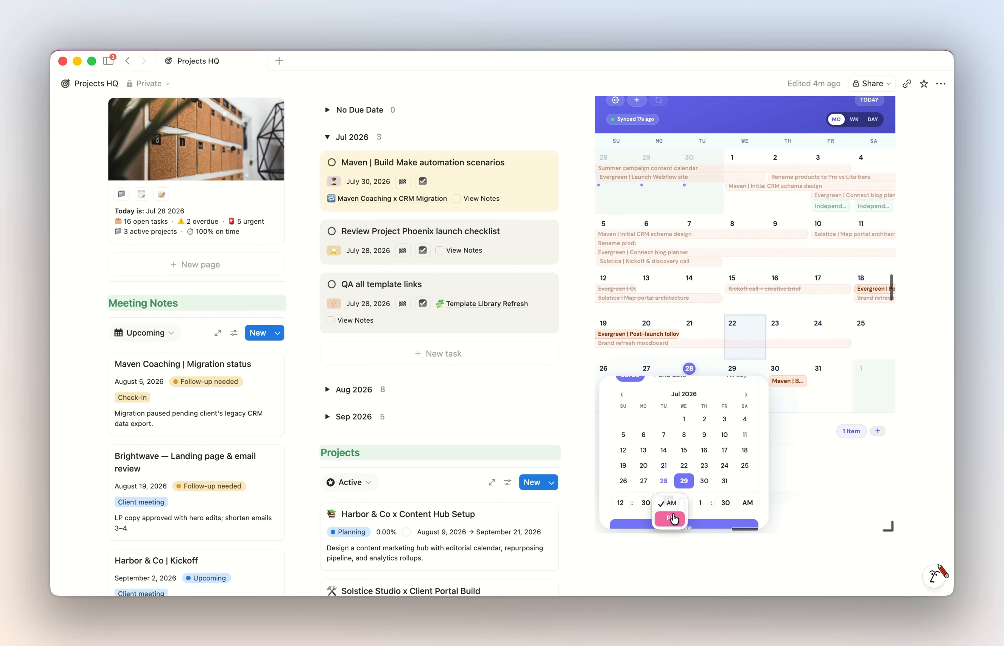
left_click(673, 521)
left_click(672, 515)
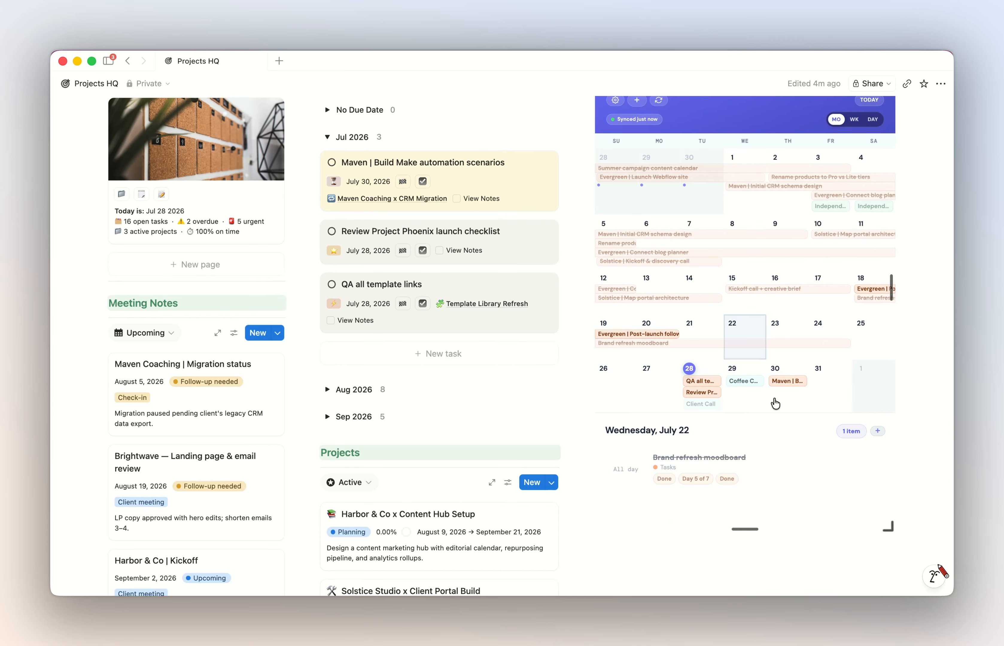
Step: Check the Coffee Chat event's new time in Google Calendar and return to the Notion dashboard
left_click(748, 372)
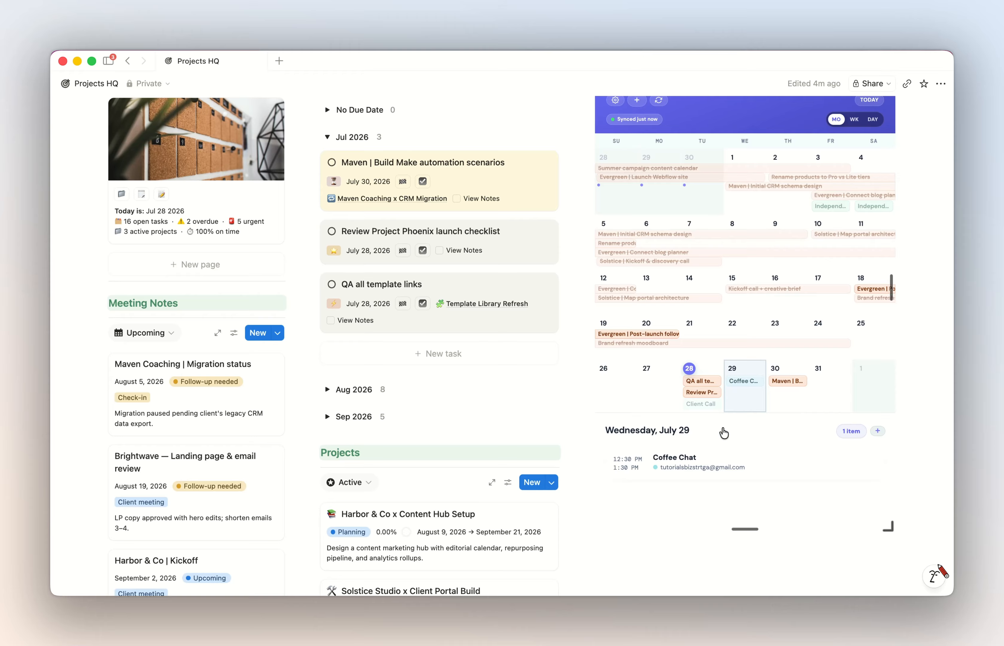
left_click(652, 473)
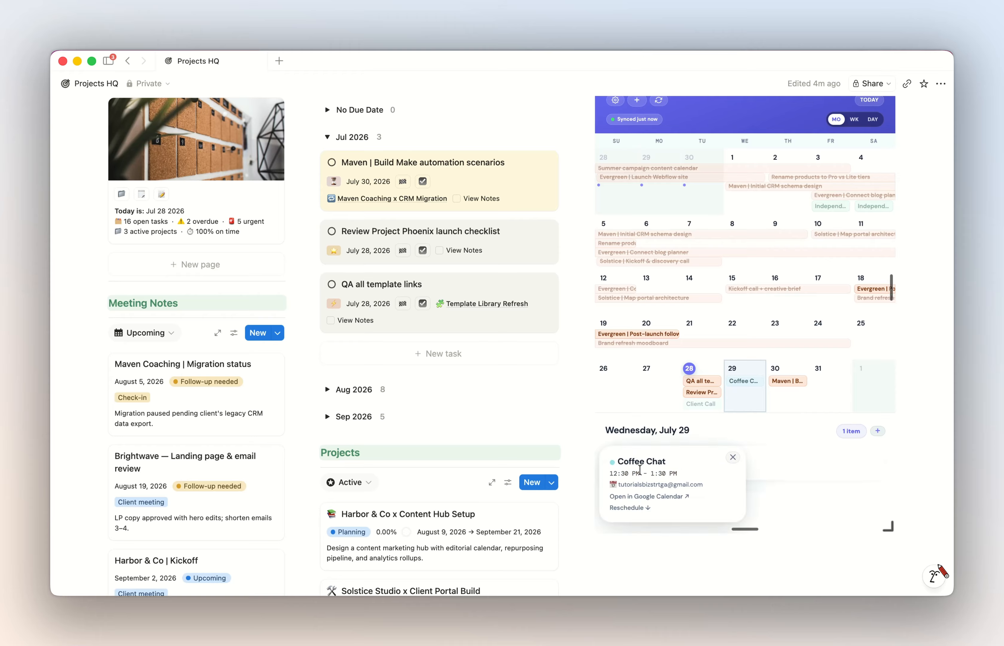
left_click(649, 497)
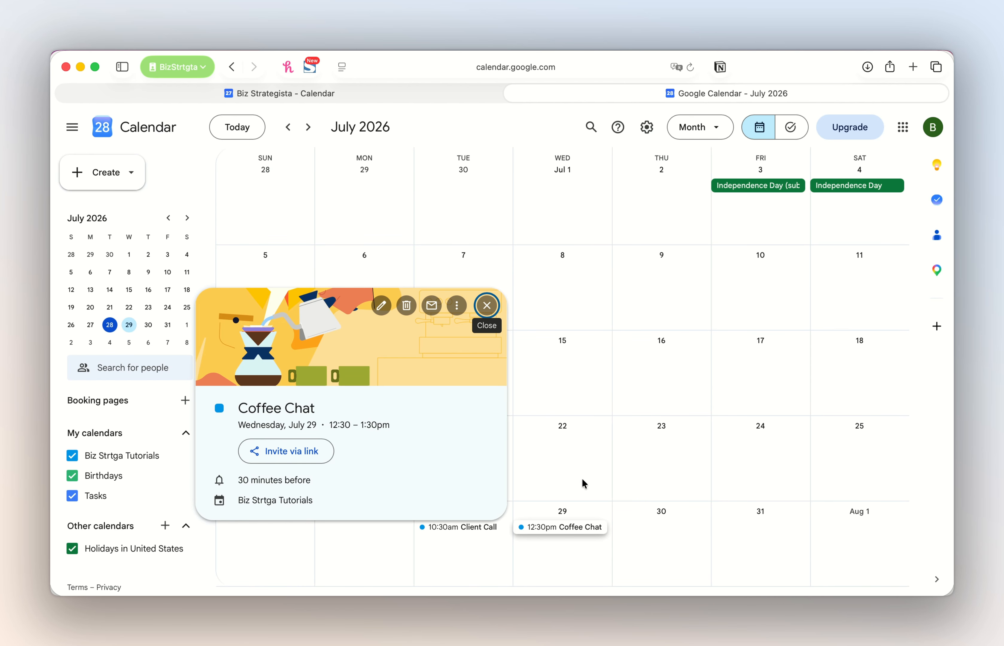
left_click(506, 586)
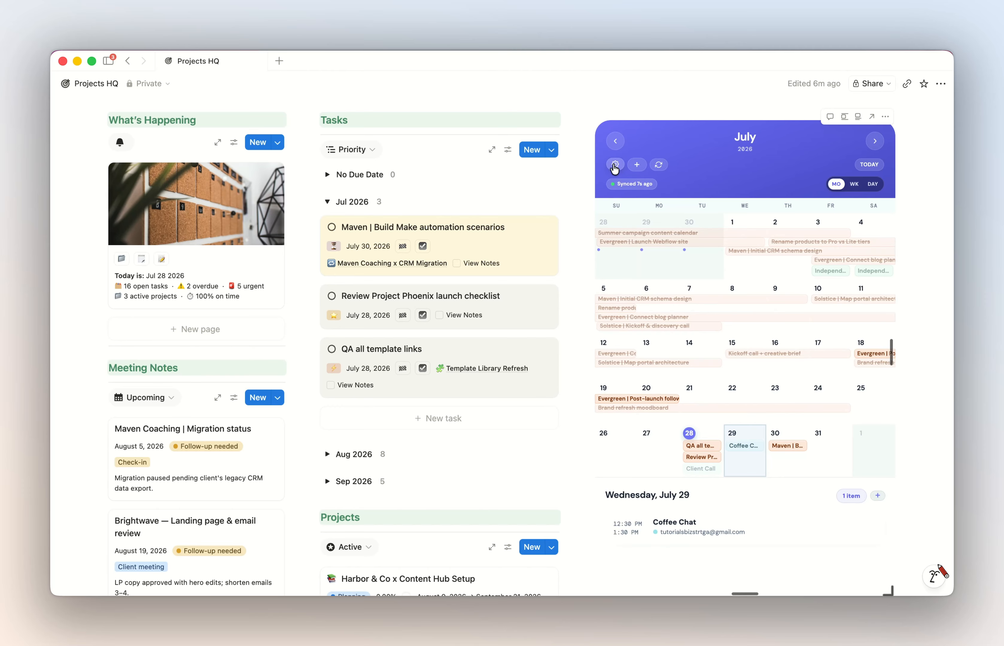
Step: Review the calendar widget's default view options and turn the hiding of completed tasks on and off again
left_click(614, 165)
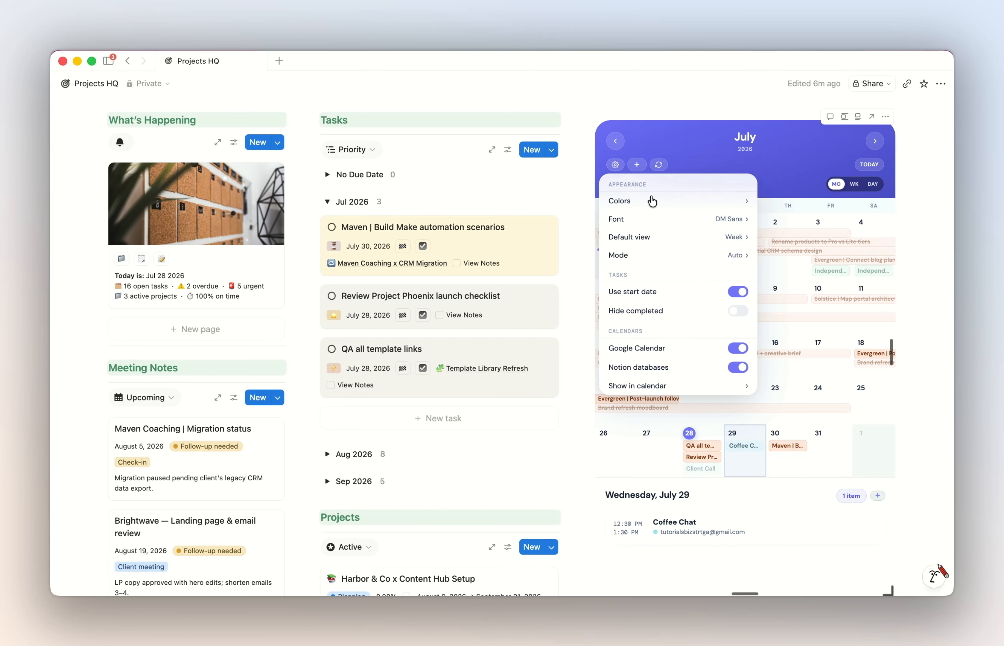
left_click(653, 240)
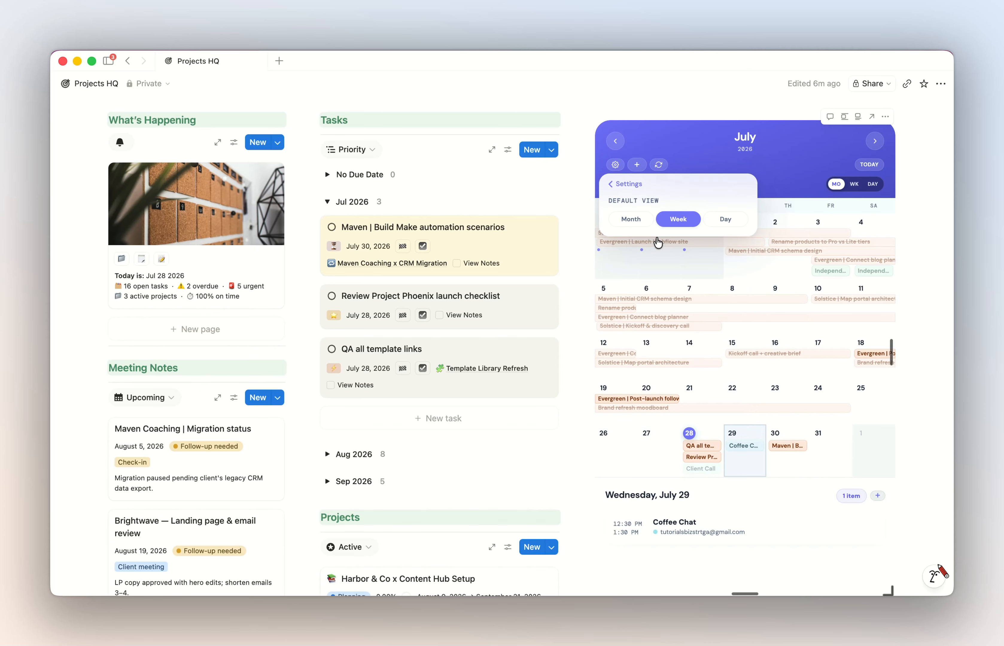
left_click(626, 184)
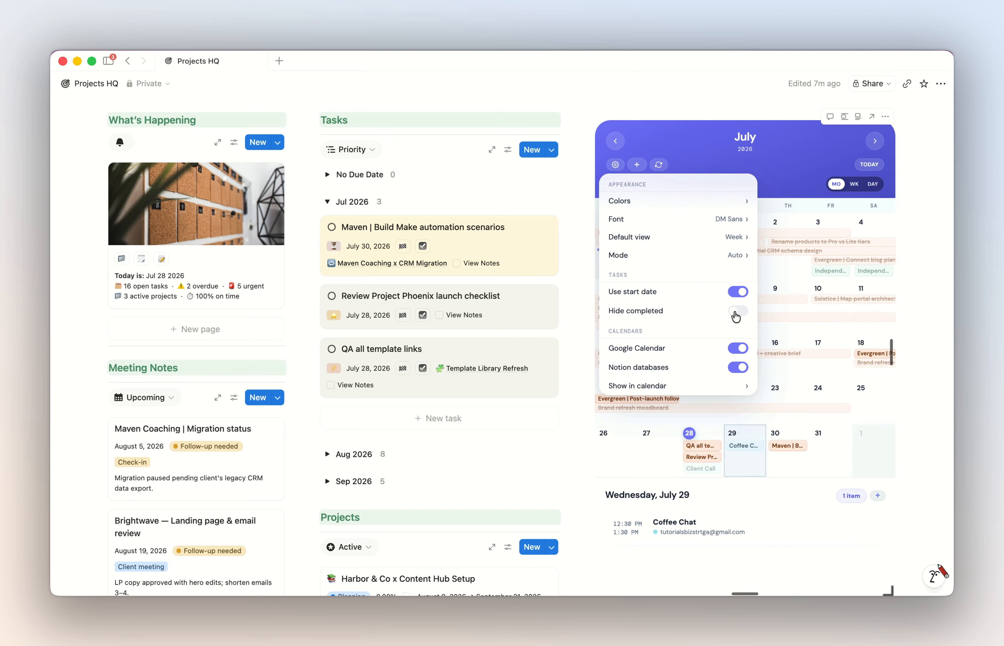
left_click(736, 312)
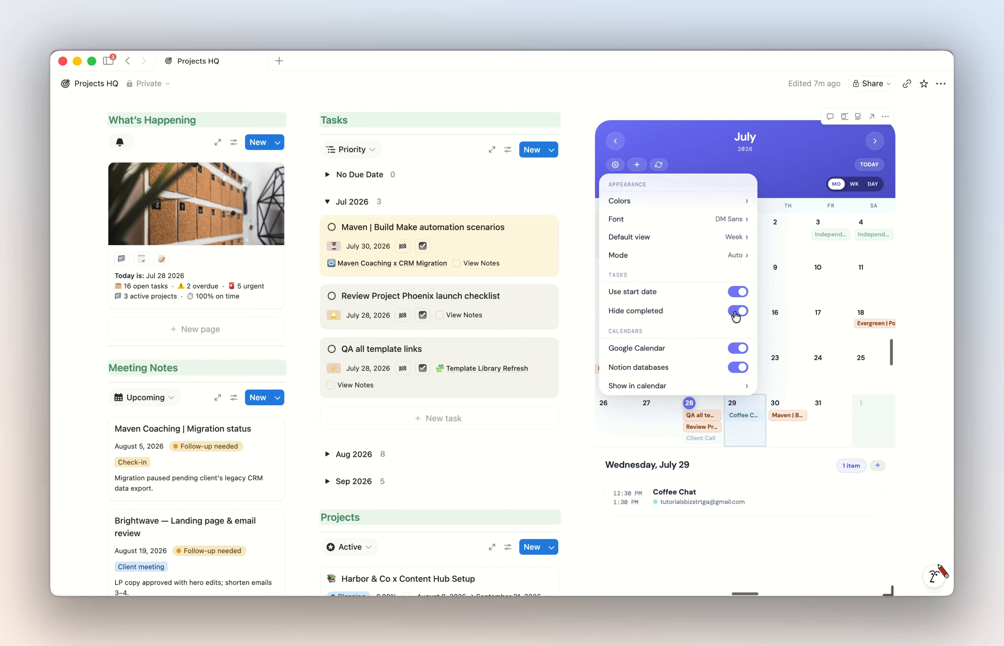
left_click(735, 313)
Step: Set the calendar widget's accent color to purple #8B5CF6
left_click(666, 201)
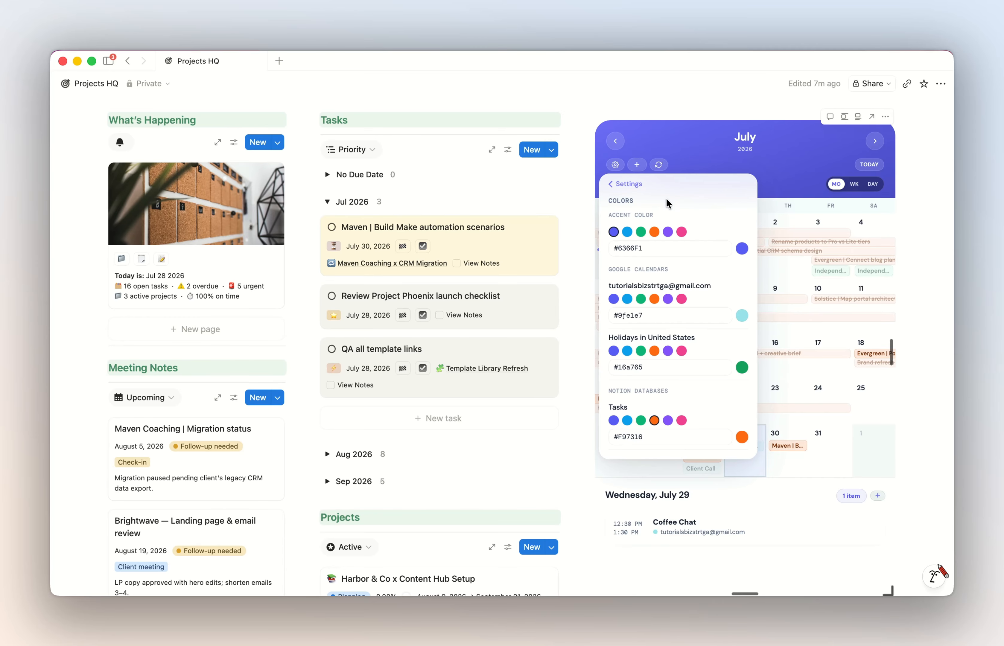
left_click(668, 231)
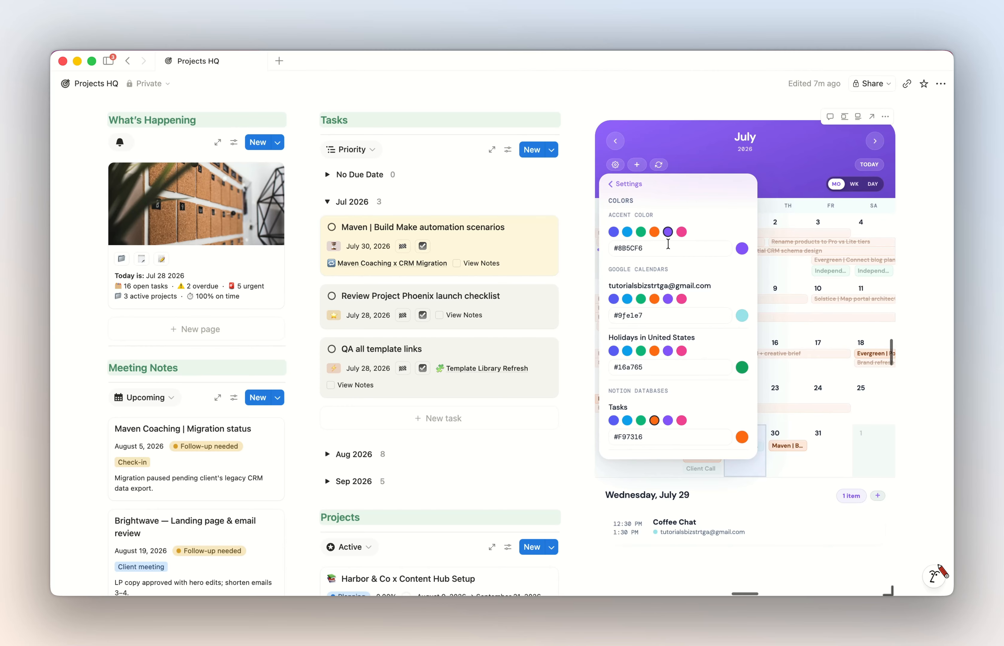
scroll(675, 300, "down", 2)
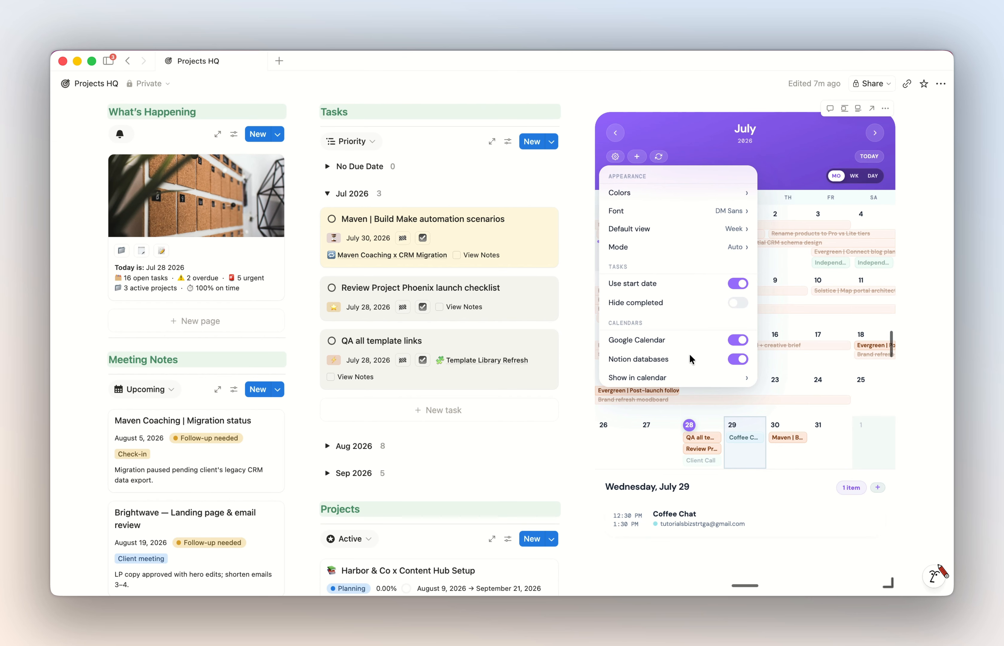
Step: Switch the Google Calendar and Notion databases sources off and on again, and review which individual calendars can be shown
left_click(737, 341)
left_click(738, 341)
left_click(738, 360)
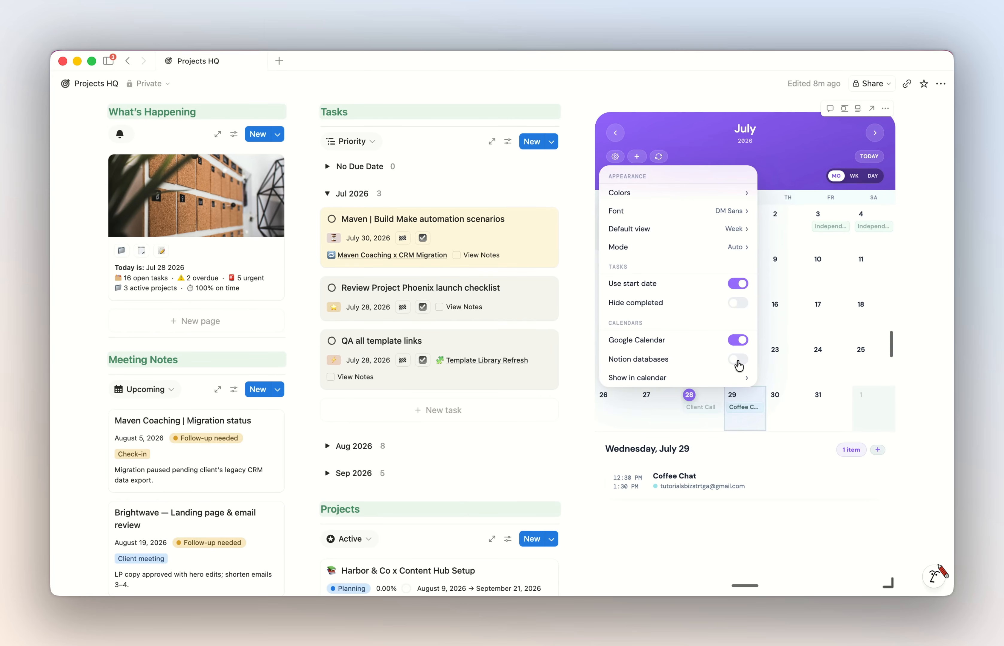
left_click(738, 360)
left_click(730, 377)
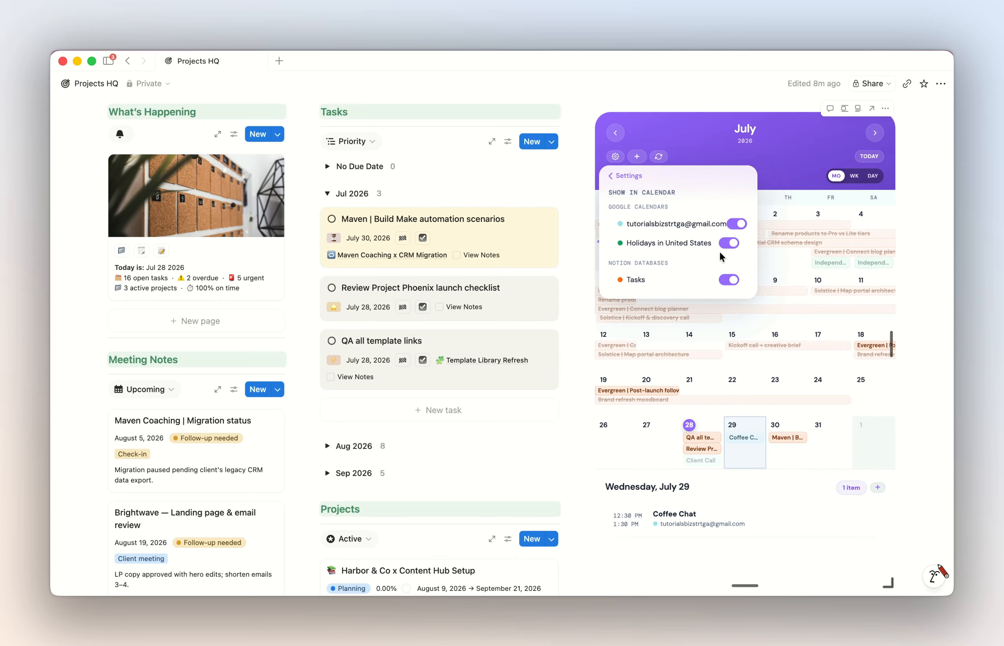
left_click(660, 133)
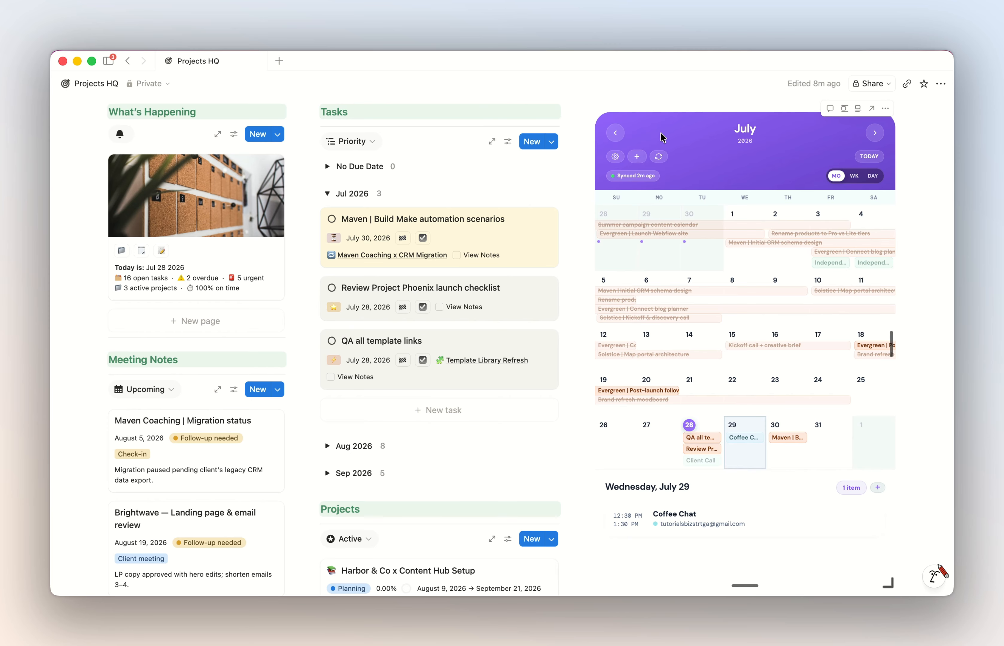